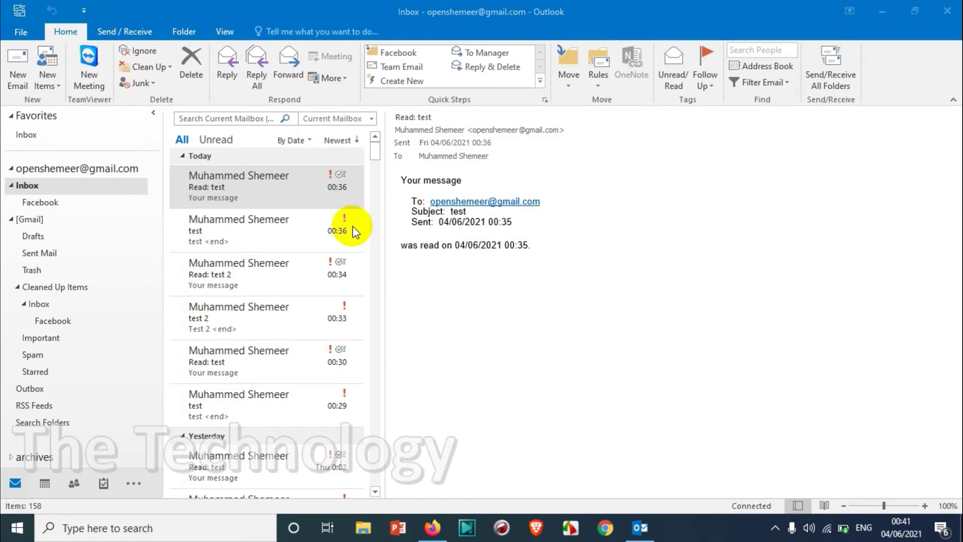
# Review the earlier test messages and their read receipts, muting system sound
pyautogui.click(270, 231)
pyautogui.click(258, 196)
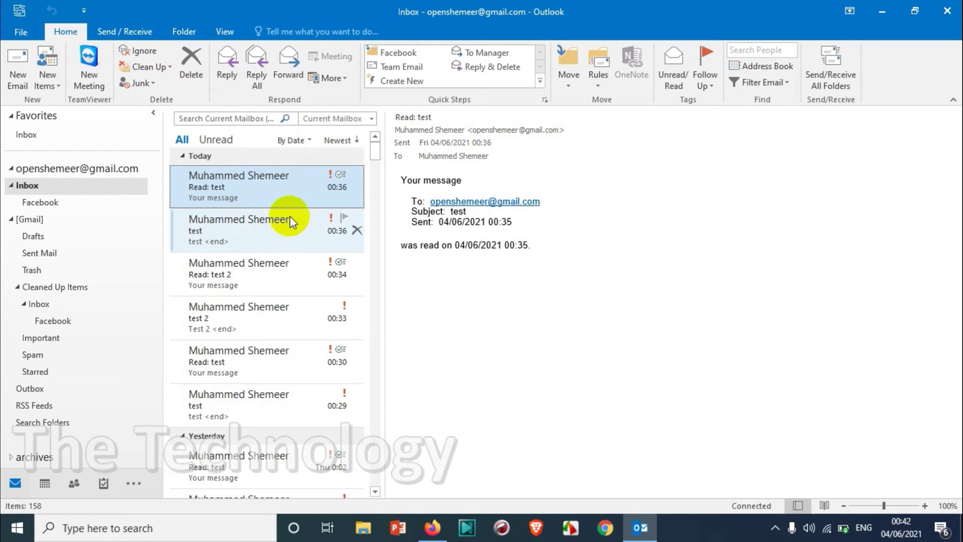
pyautogui.click(263, 228)
pyautogui.click(257, 182)
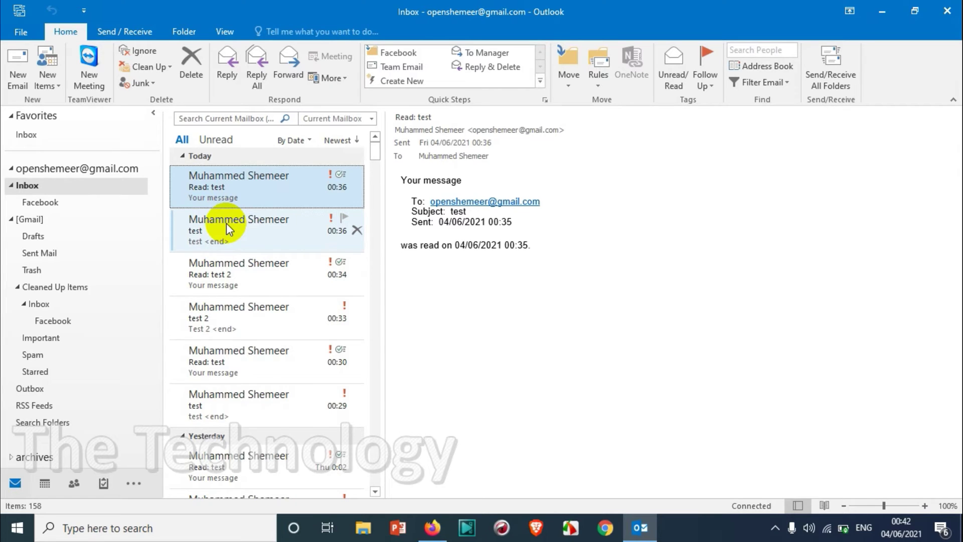
pyautogui.click(209, 230)
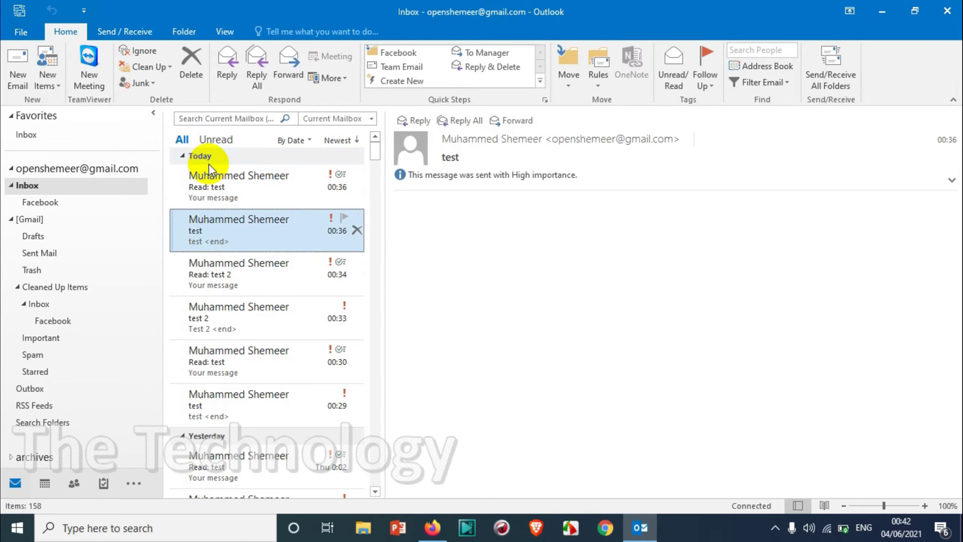
pyautogui.click(211, 181)
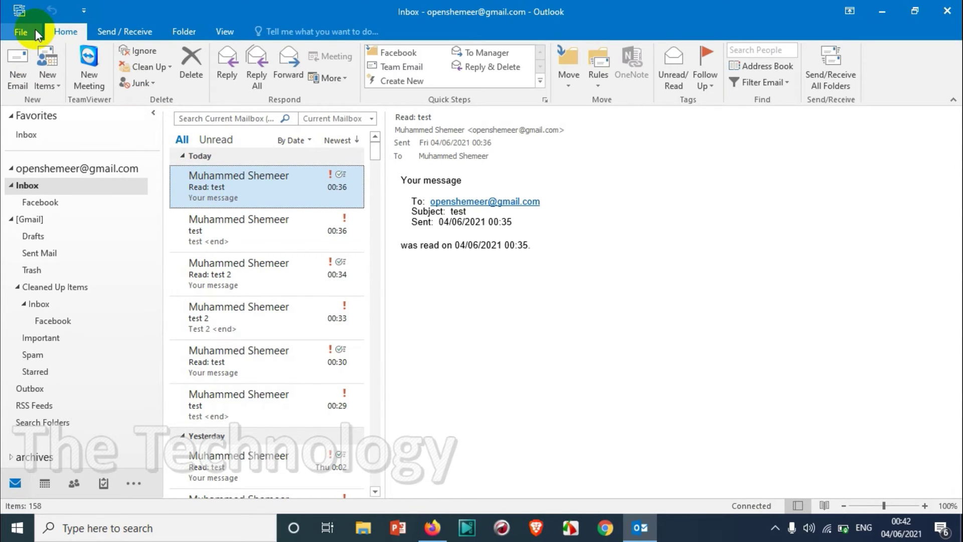
pyautogui.press('XF86AudioMute')
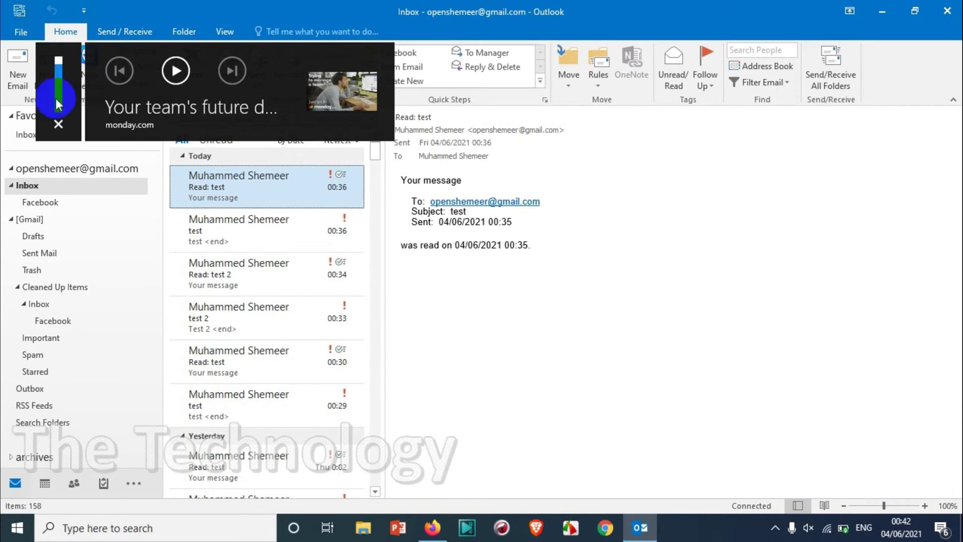
pyautogui.click(252, 257)
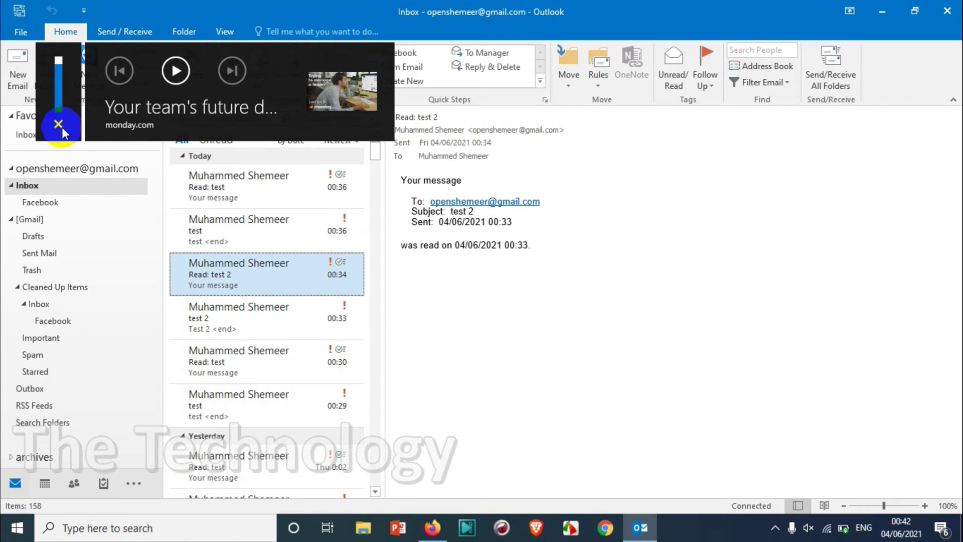
pyautogui.press('Up')
pyautogui.press('Up')
# Open Rules and Alerts from the File Info page and select the Facebook Rule
pyautogui.click(22, 32)
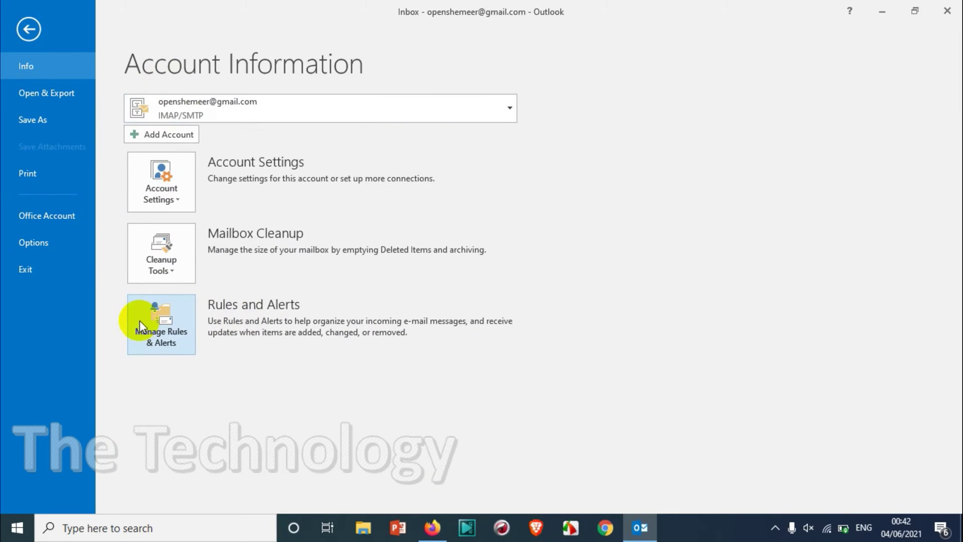
pyautogui.click(164, 332)
pyautogui.click(327, 196)
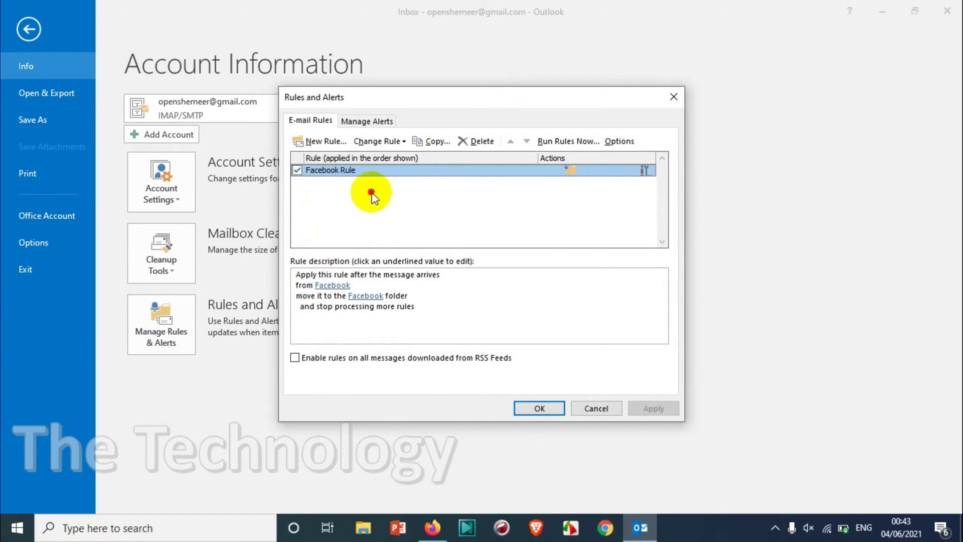
# Create a new blank rule using 'Apply rule on messages I send' and advance to conditions
pyautogui.click(327, 142)
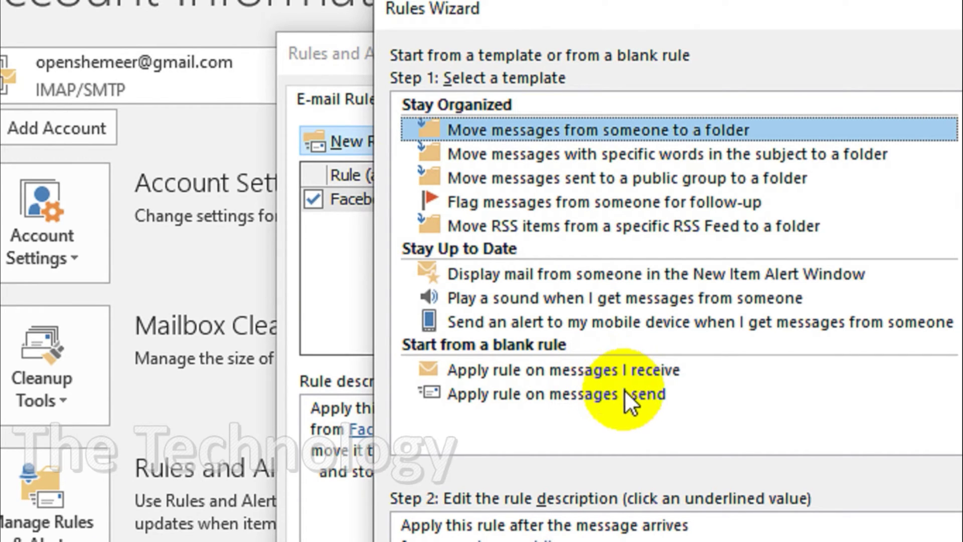
pyautogui.click(631, 396)
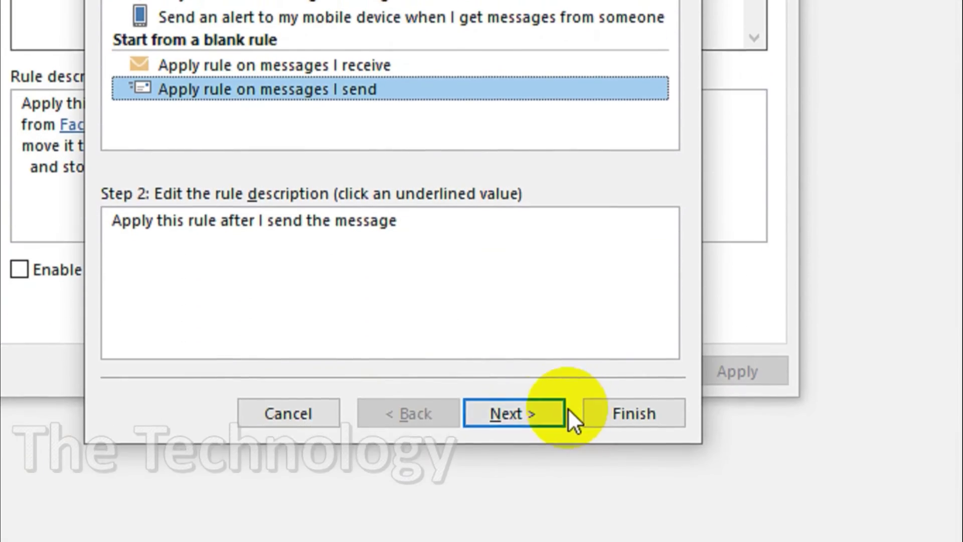
pyautogui.click(542, 407)
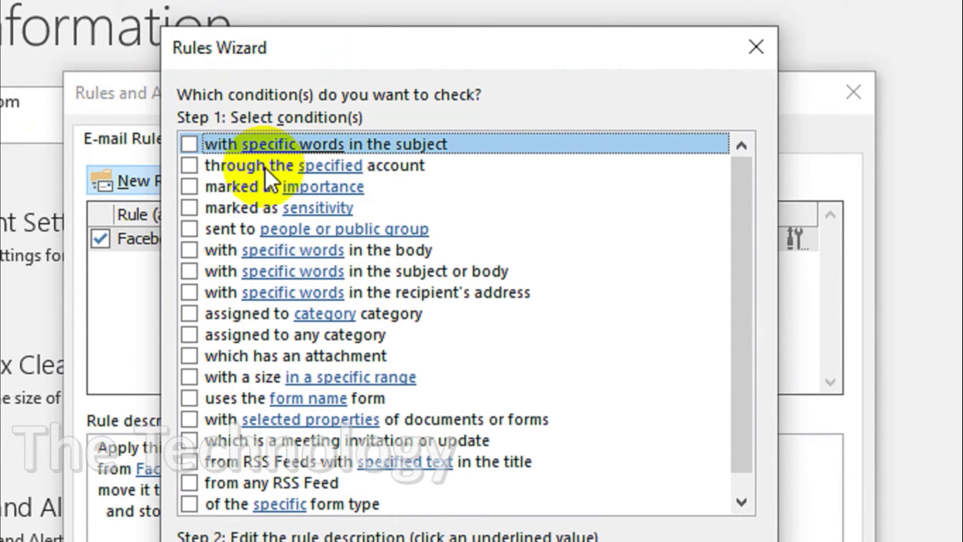
# Continue past the conditions list with no condition ticked
pyautogui.scroll(-1, 269, 302)
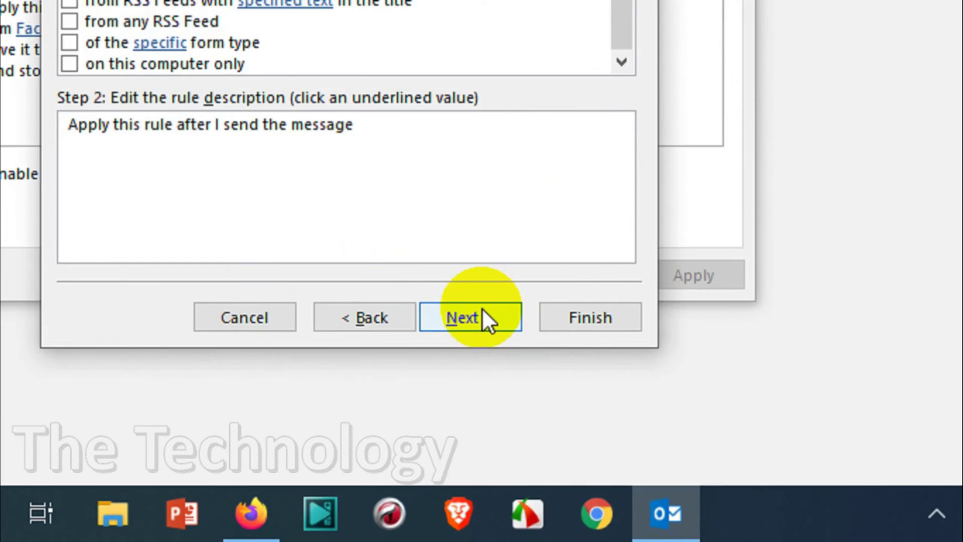
pyautogui.click(549, 429)
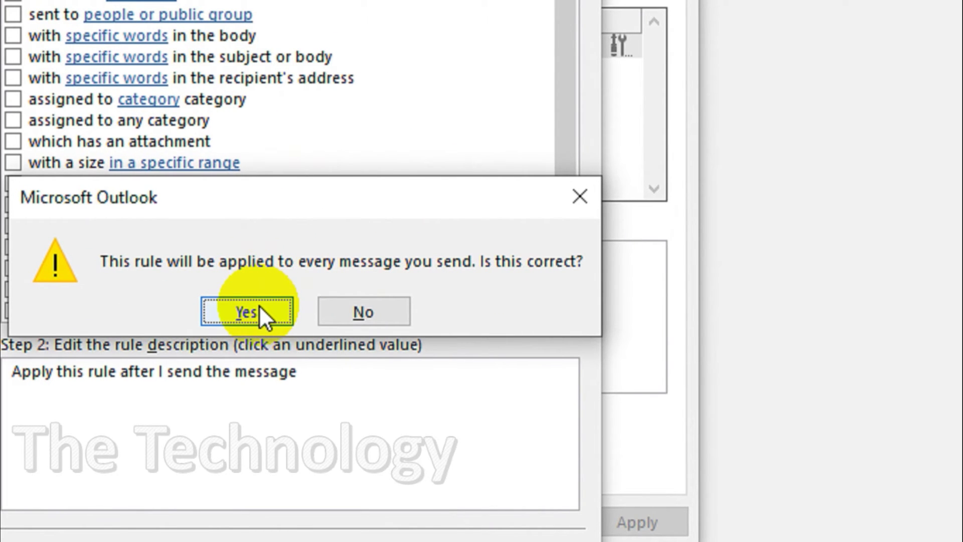
# Confirm the rule covers every sent message and add the 'defer delivery by a number of minutes' action
pyautogui.click(260, 307)
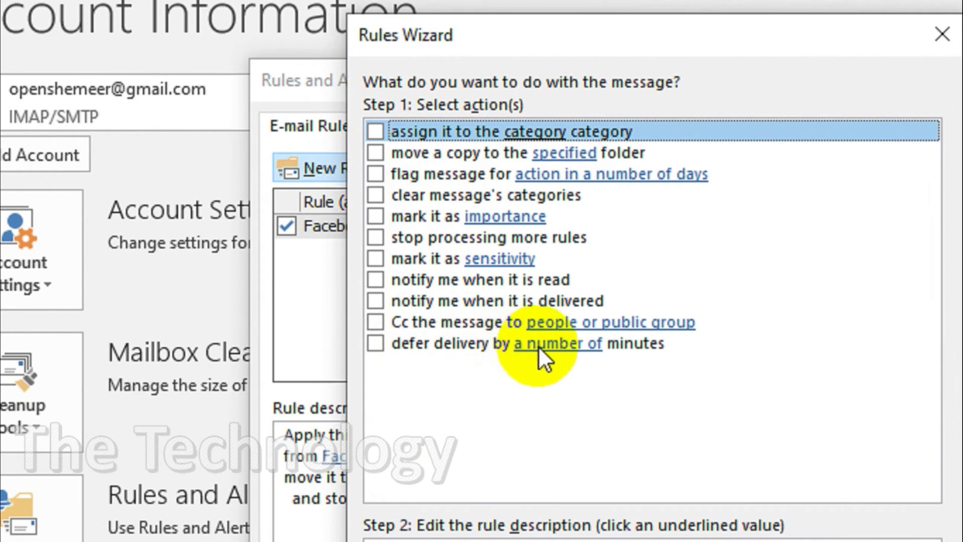
pyautogui.click(557, 343)
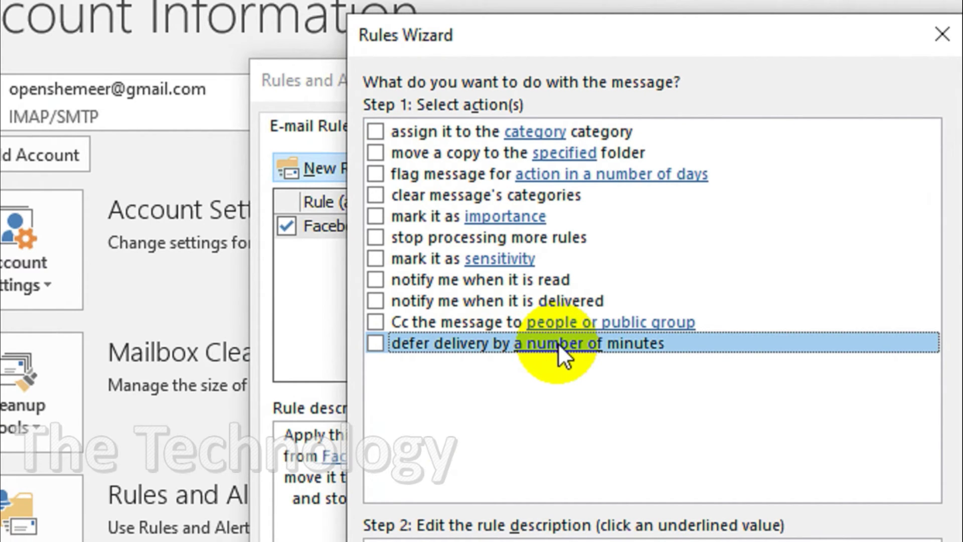
pyautogui.click(376, 345)
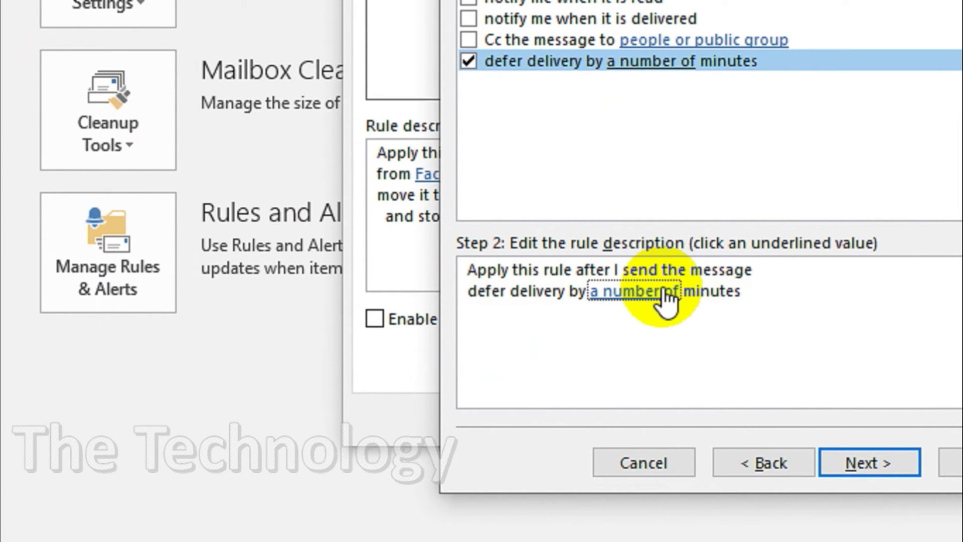
# Set the deferral to 2 minutes after 121 is rejected by the 1–120 limit
pyautogui.click(666, 296)
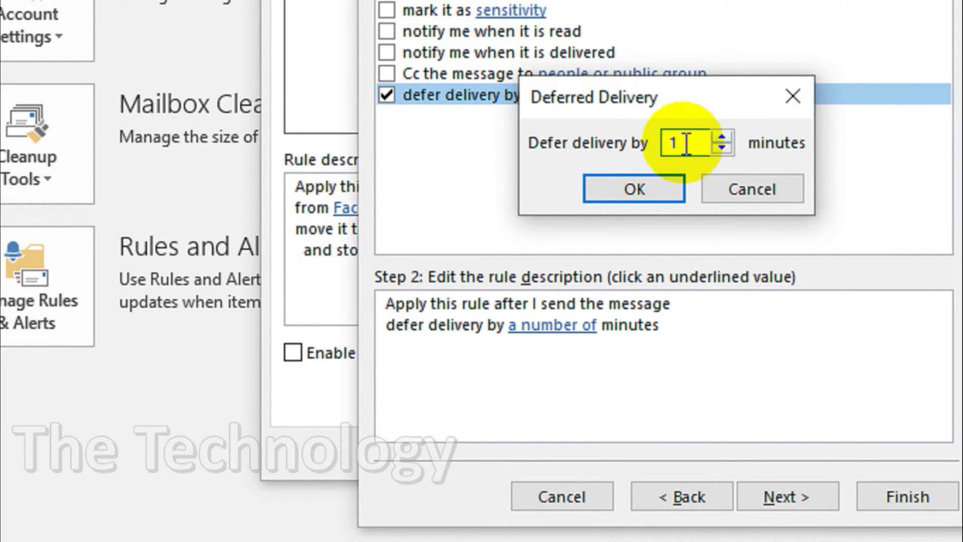
pyautogui.click(723, 138)
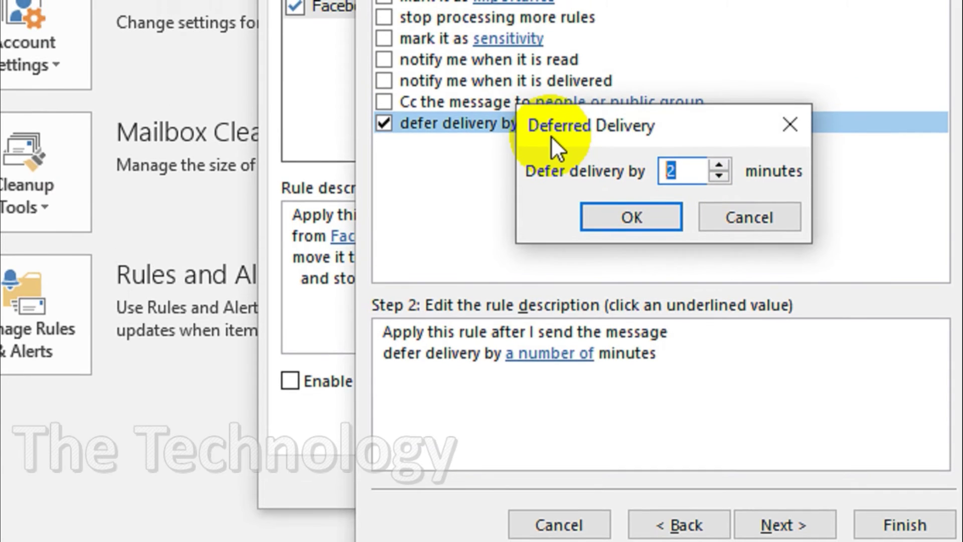
pyautogui.write('12')
pyautogui.write('1')
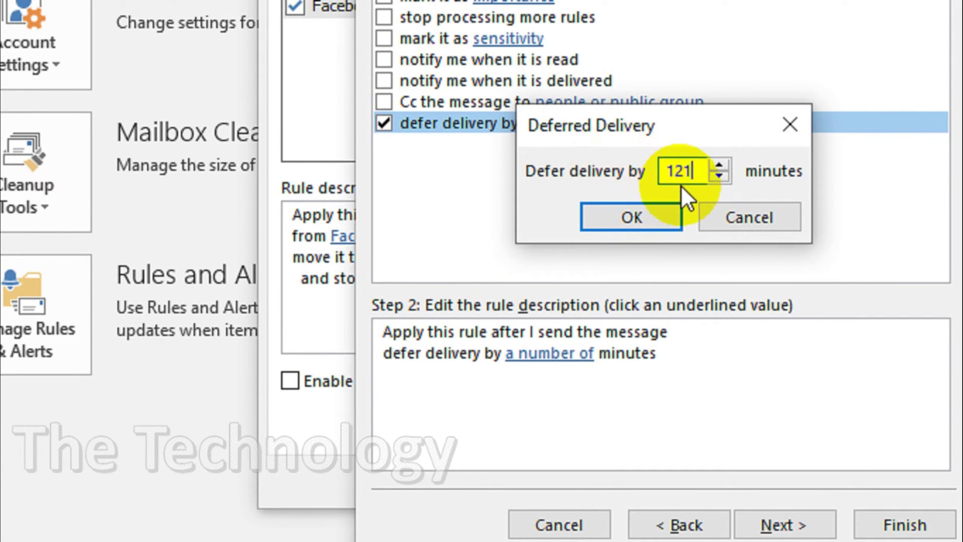
pyautogui.click(670, 217)
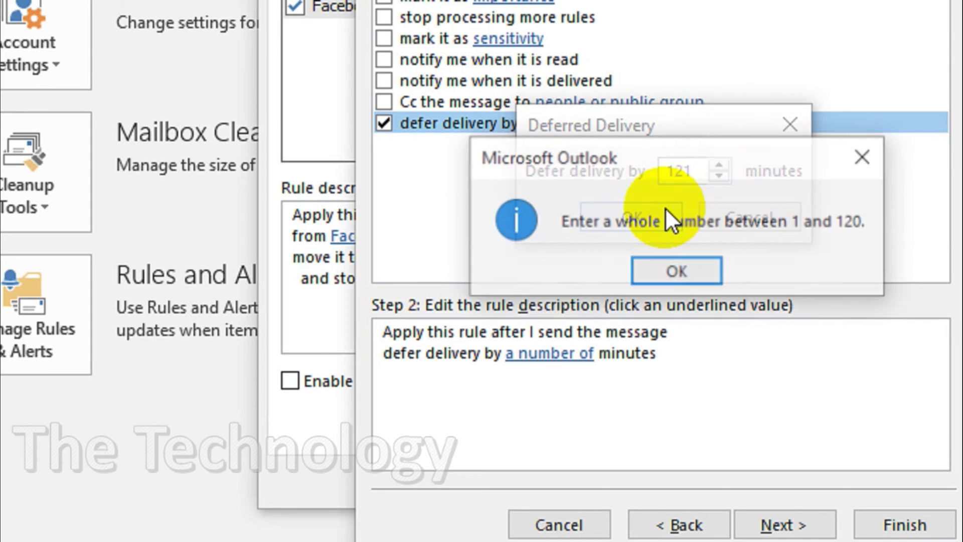
pyautogui.click(691, 266)
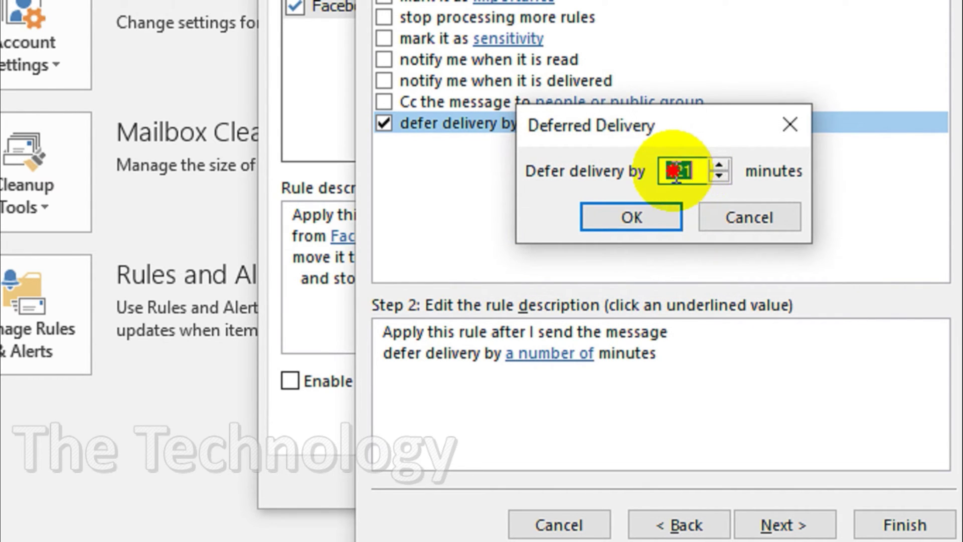
pyautogui.write('2')
pyautogui.click(606, 221)
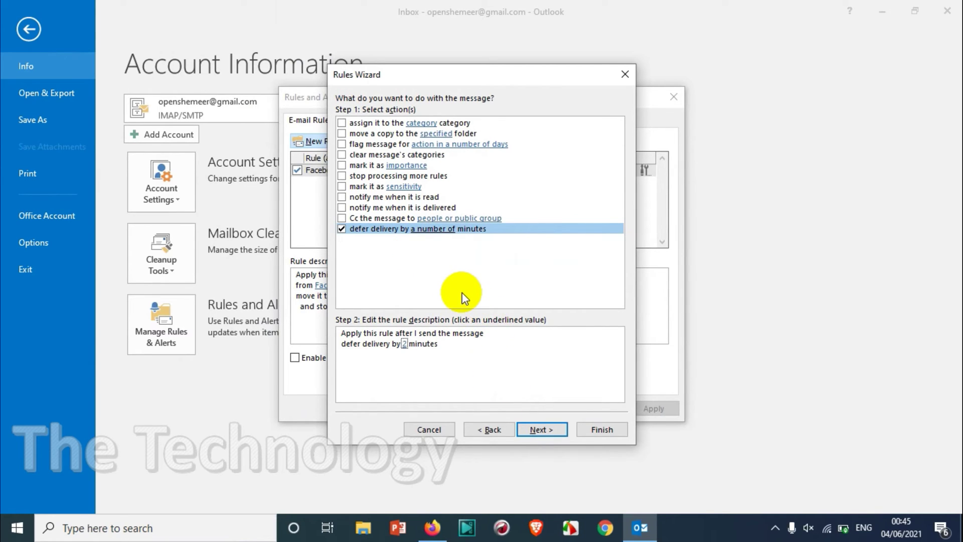
# Advance to the exceptions page, leaving every exception unchecked
pyautogui.click(546, 432)
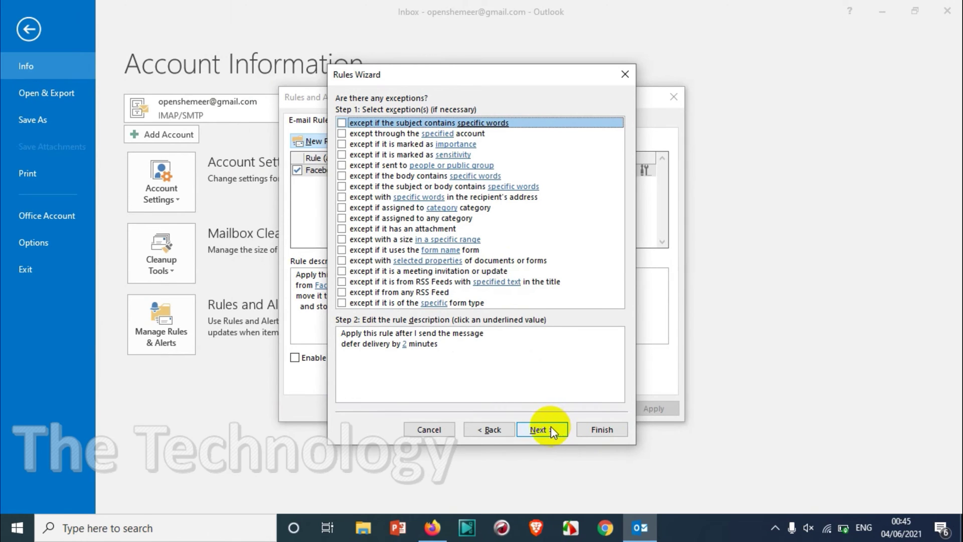
# Skip the exceptions page and name the rule 'Delay'
pyautogui.click(552, 427)
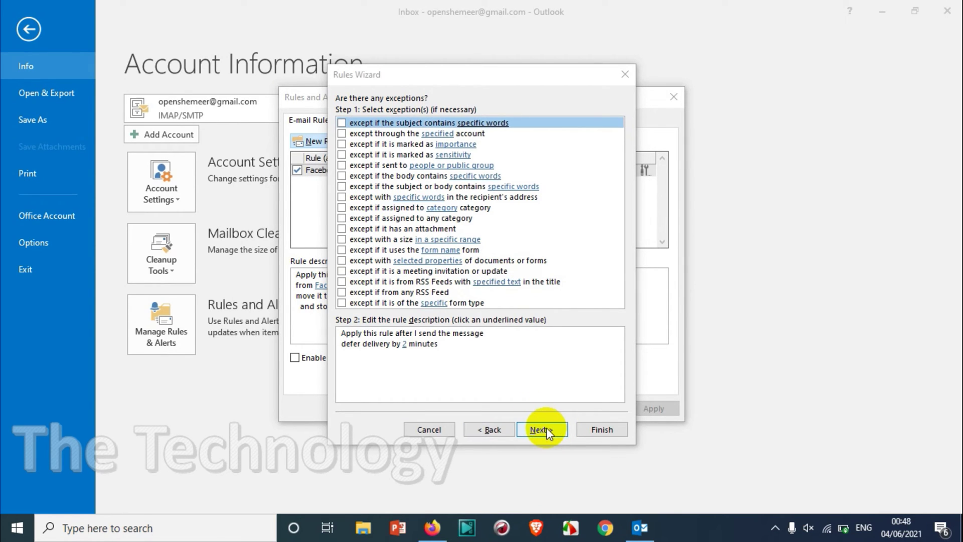
pyautogui.click(547, 427)
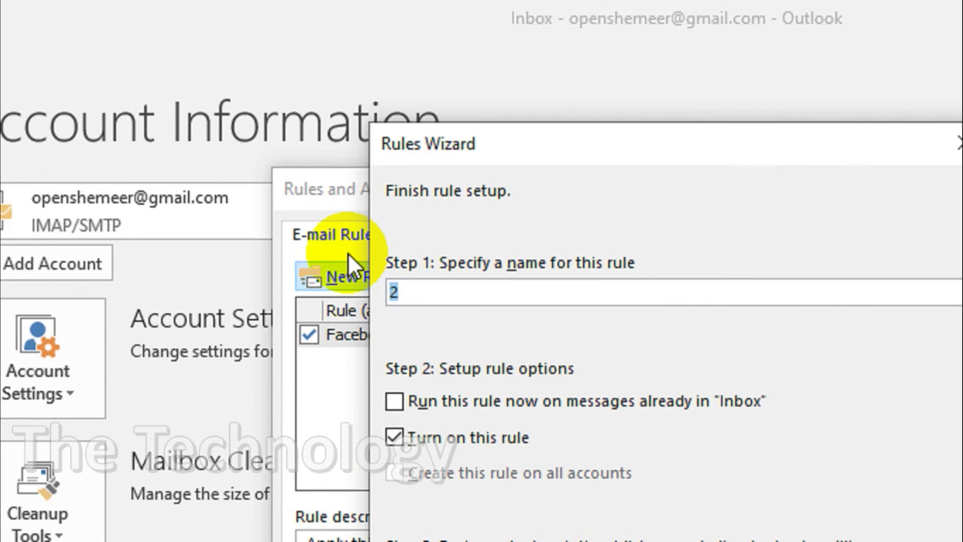
pyautogui.write('Del')
pyautogui.write('ay')
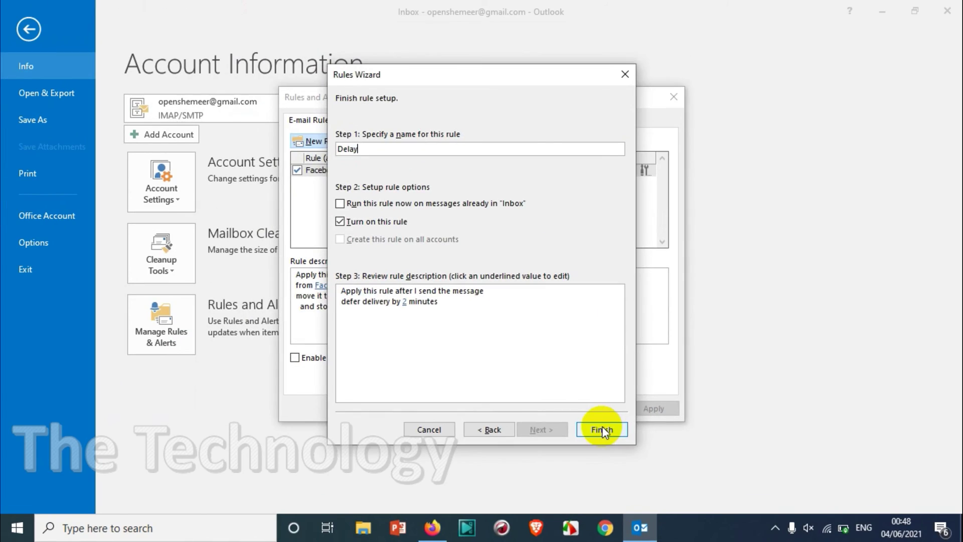
# Finish the Delay rule, save Rules and Alerts, and return to the Inbox
pyautogui.click(602, 429)
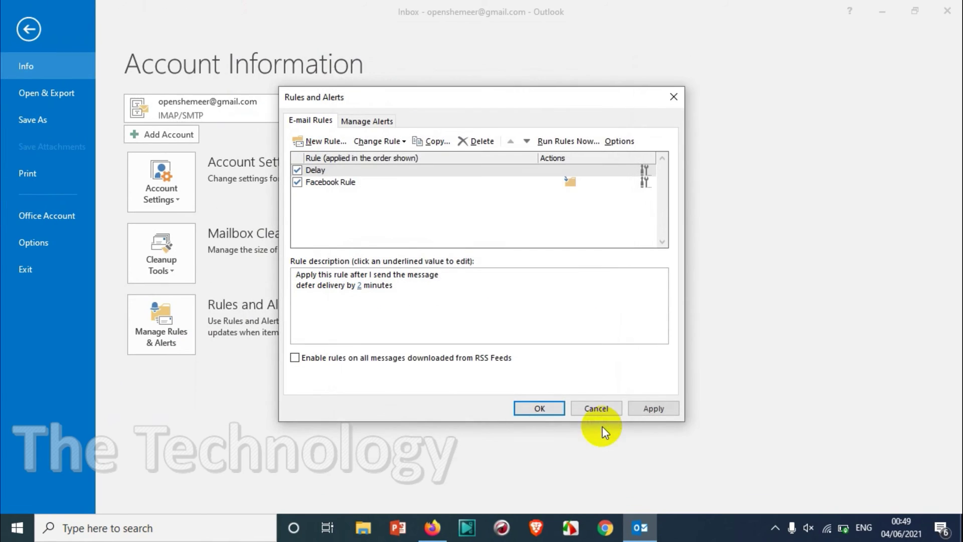
pyautogui.click(655, 407)
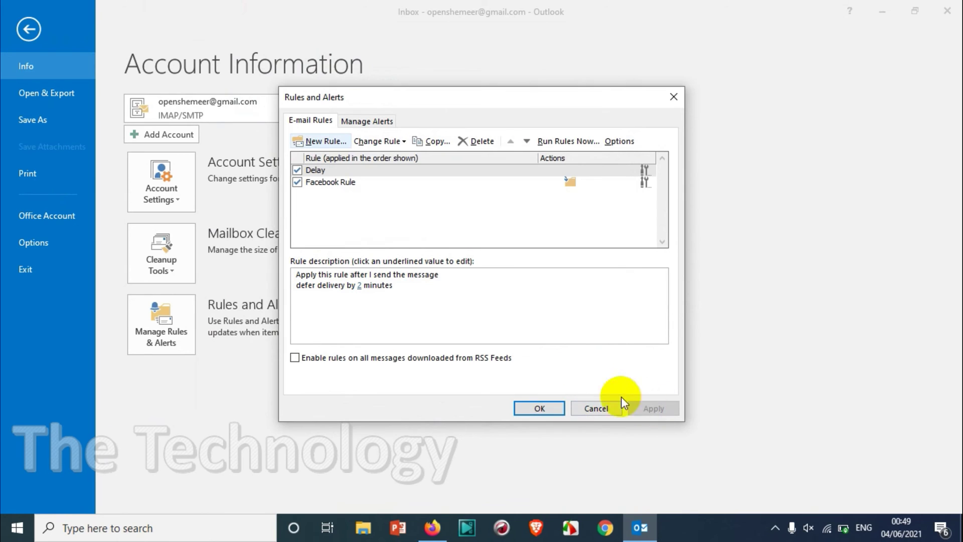
pyautogui.click(540, 409)
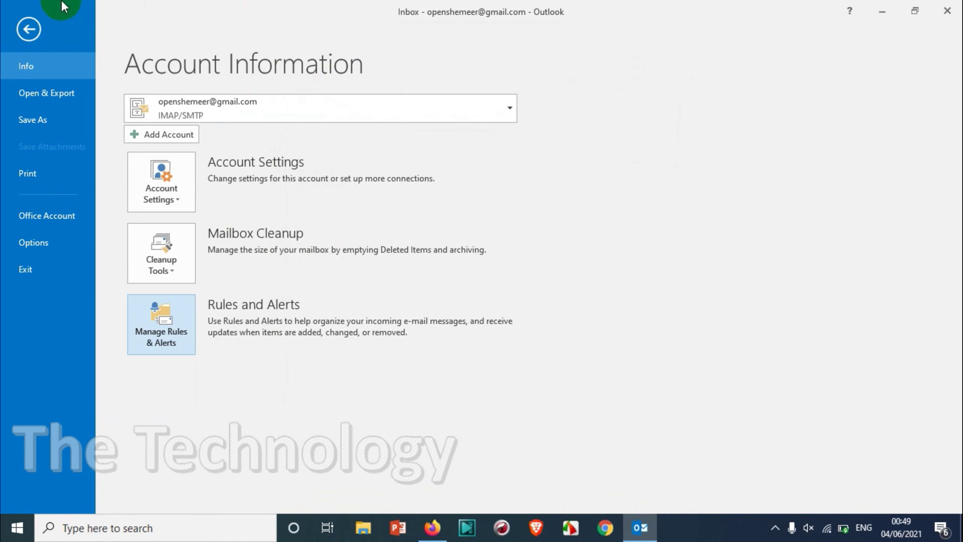
pyautogui.click(31, 28)
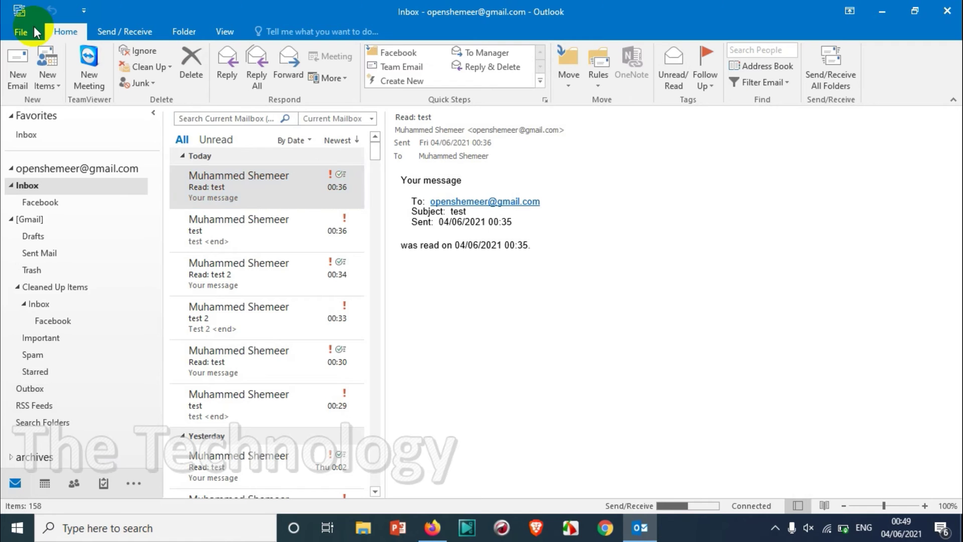
pyautogui.click(251, 211)
pyautogui.click(249, 194)
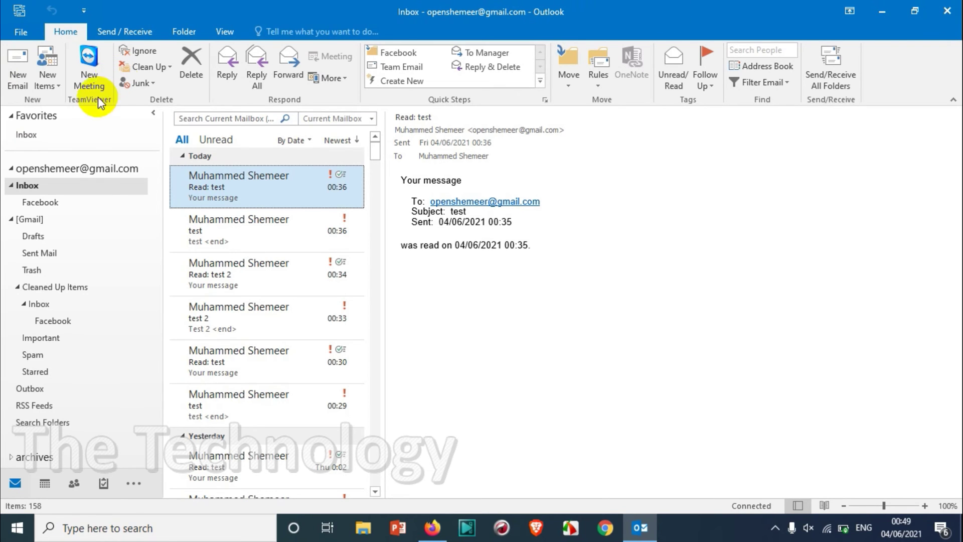
# Send yourself an email with subject 'test' and body 'test'
pyautogui.click(11, 78)
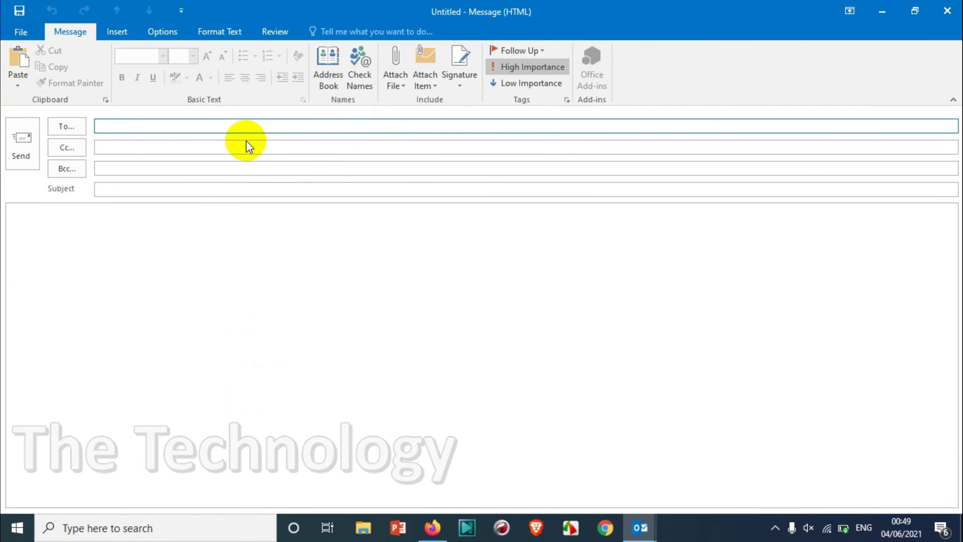
pyautogui.write('op')
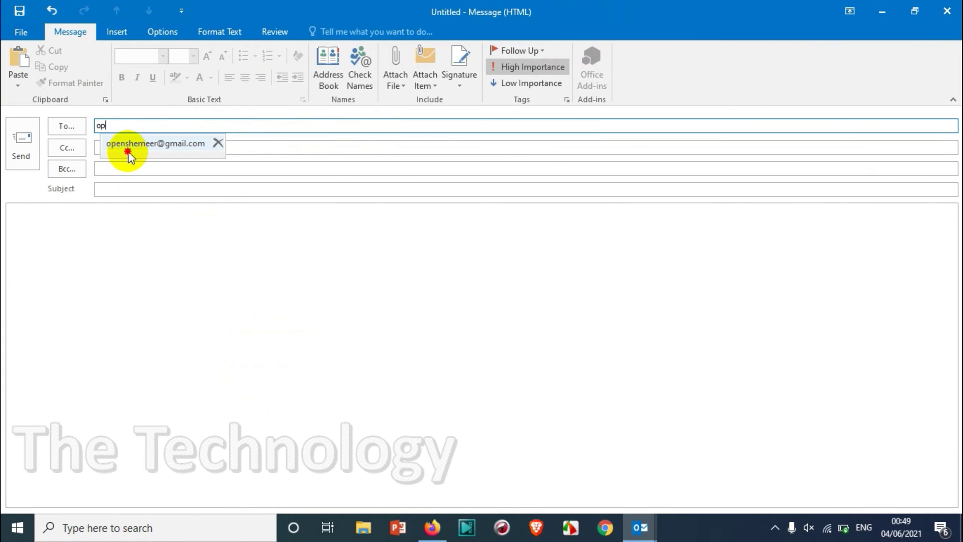
pyautogui.click(128, 152)
pyautogui.click(130, 194)
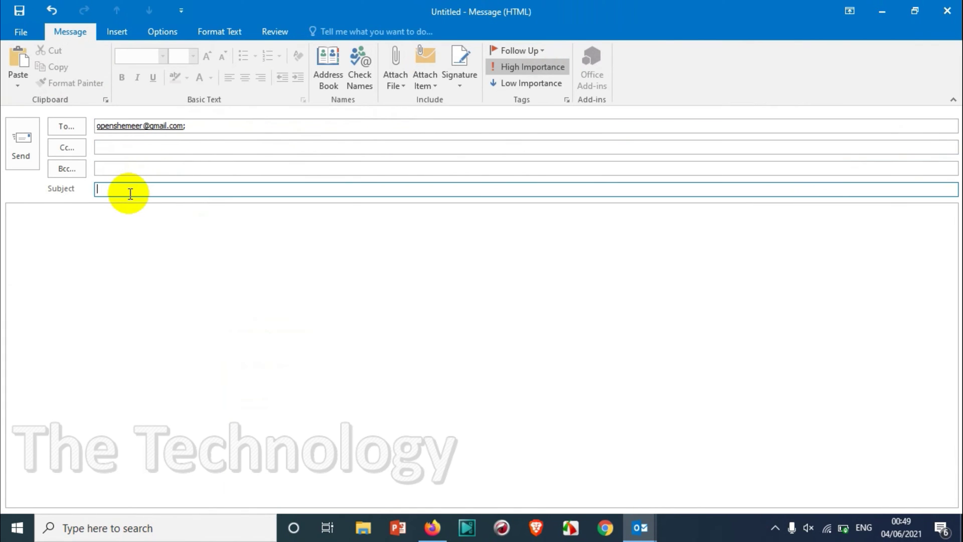
pyautogui.write('test')
pyautogui.click(128, 226)
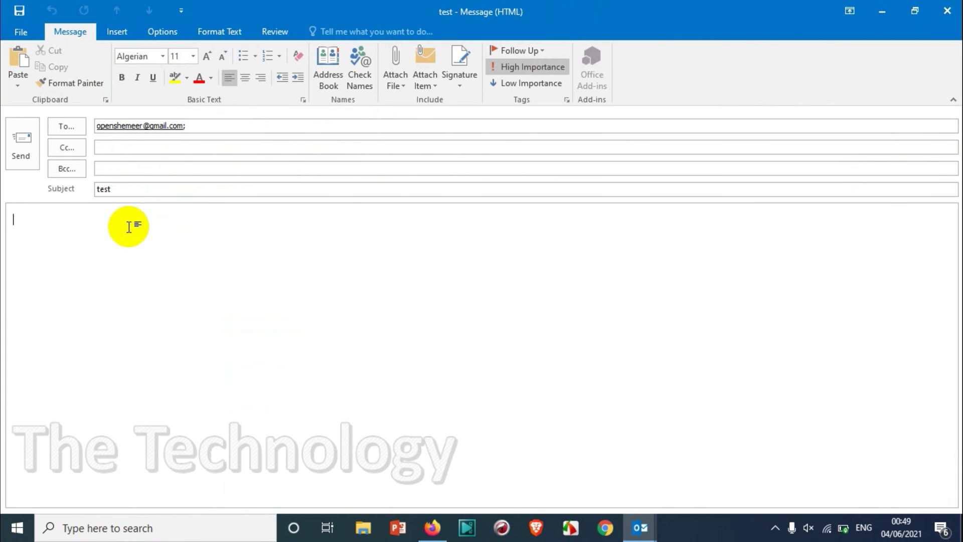
pyautogui.write('test')
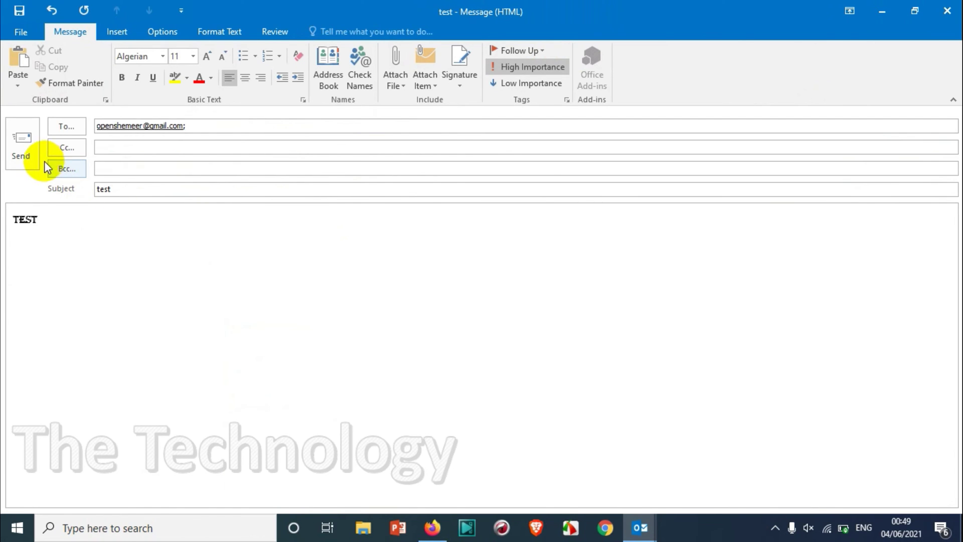
pyautogui.click(26, 146)
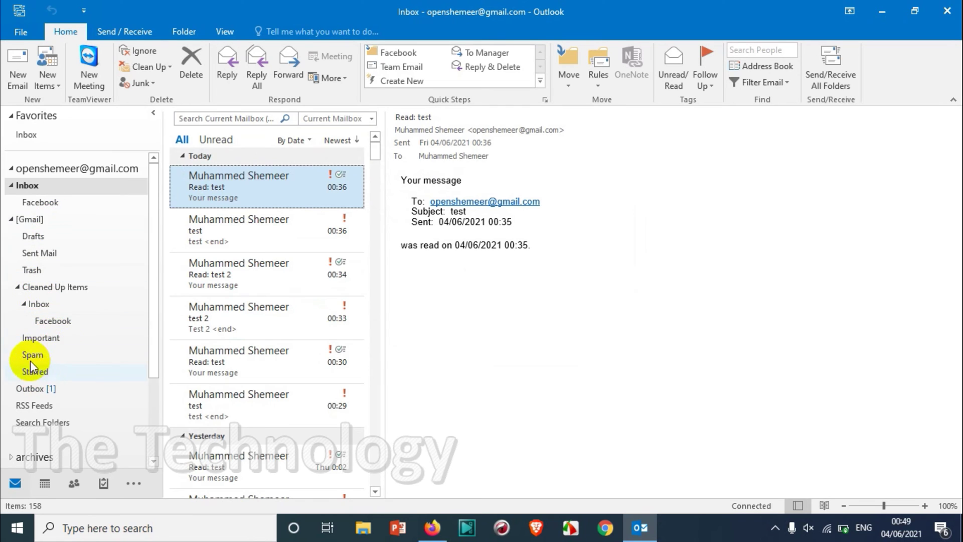
# Check the Outbox for the held 'test' message and run Send/Receive All Folders
pyautogui.scroll(-2, 56, 317)
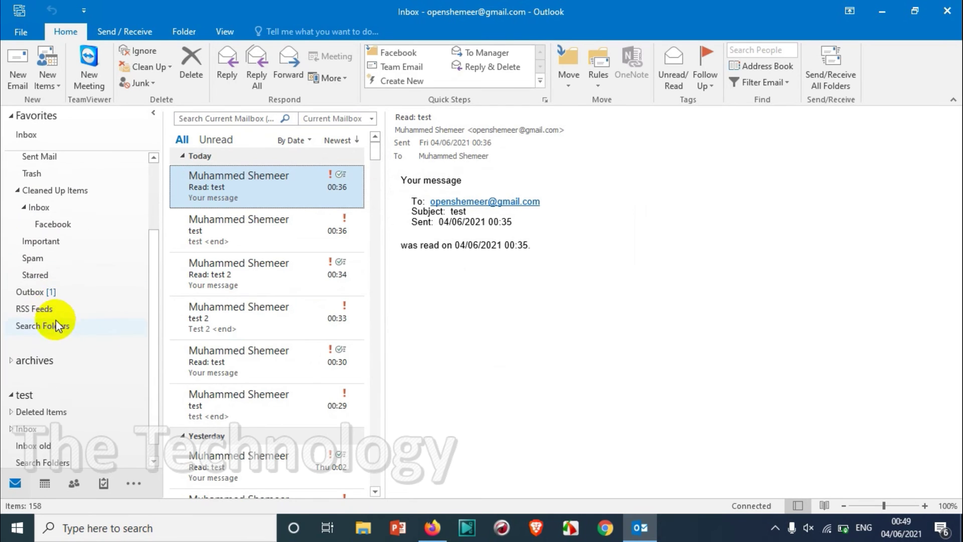
pyautogui.click(55, 287)
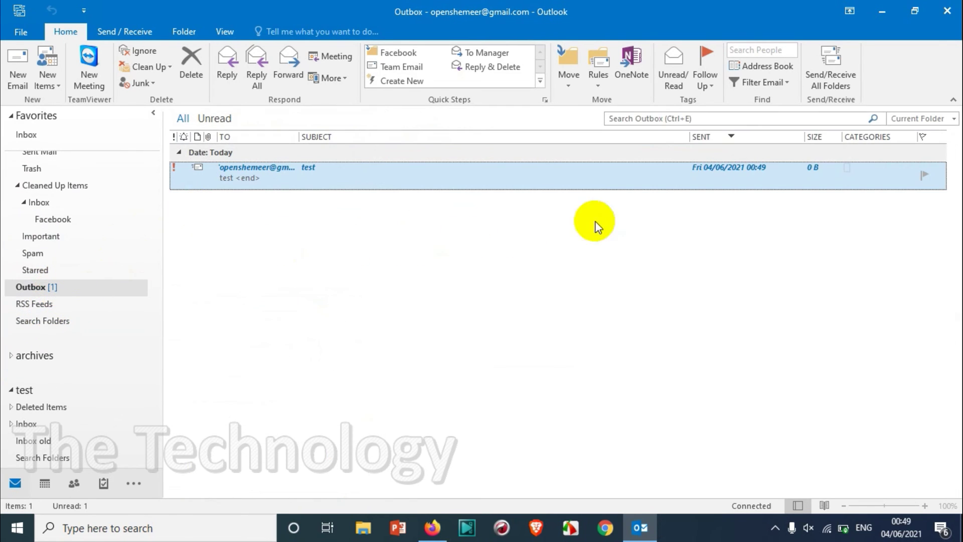
pyautogui.moveTo(286, 175)
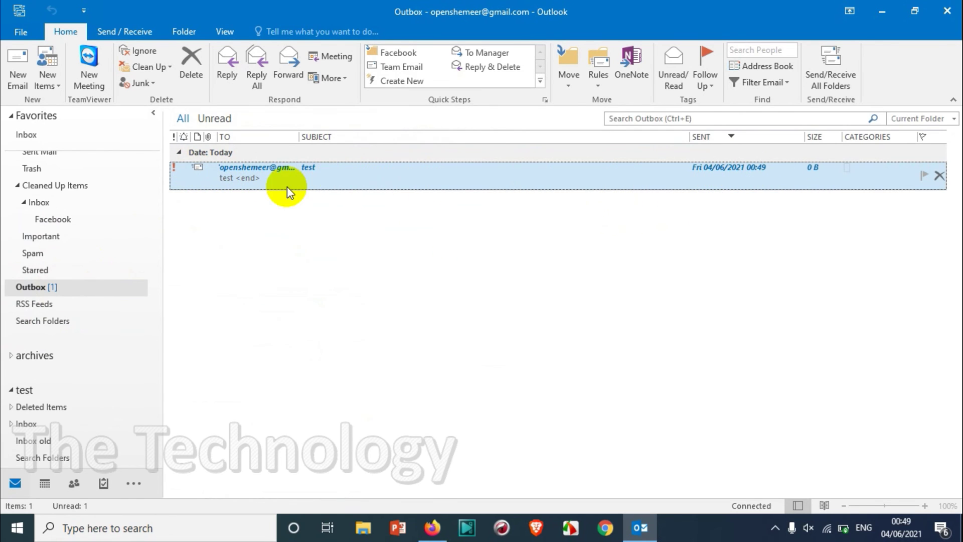
pyautogui.click(28, 11)
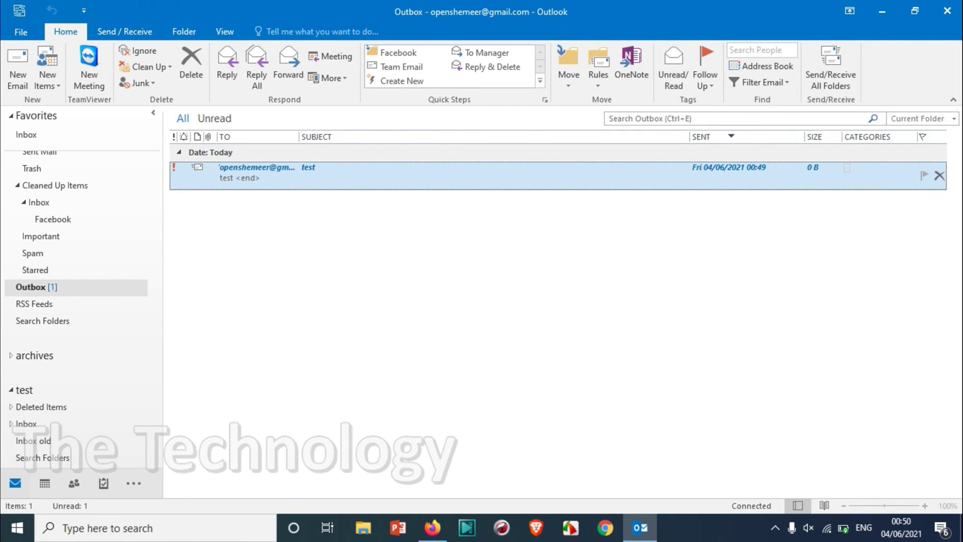
# Verify the Outbox is now empty and review the Sent Mail folder
pyautogui.click(27, 185)
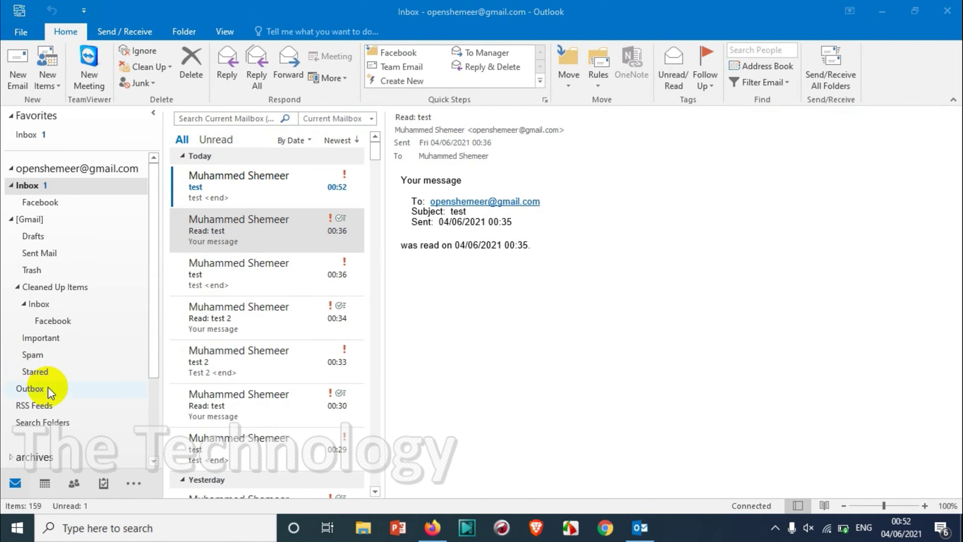
pyautogui.click(48, 388)
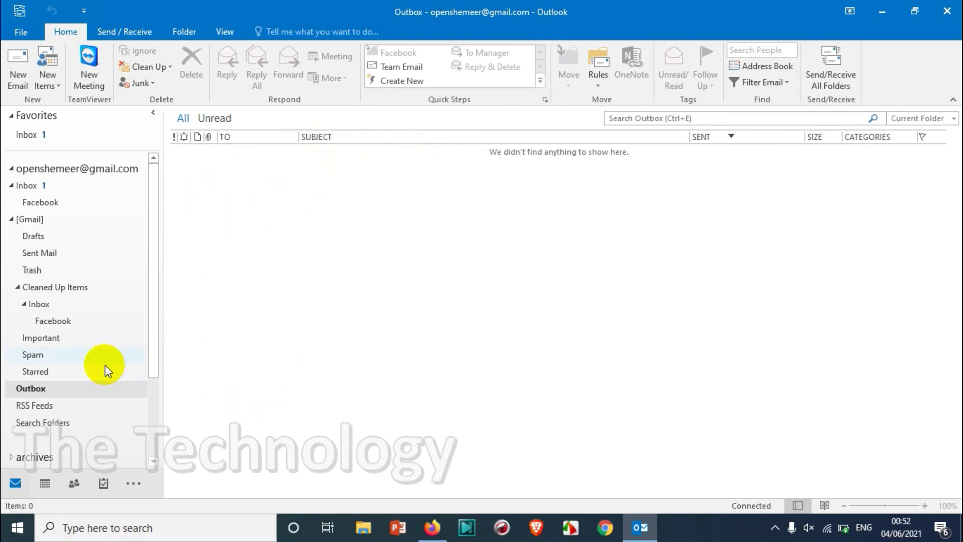
pyautogui.click(56, 253)
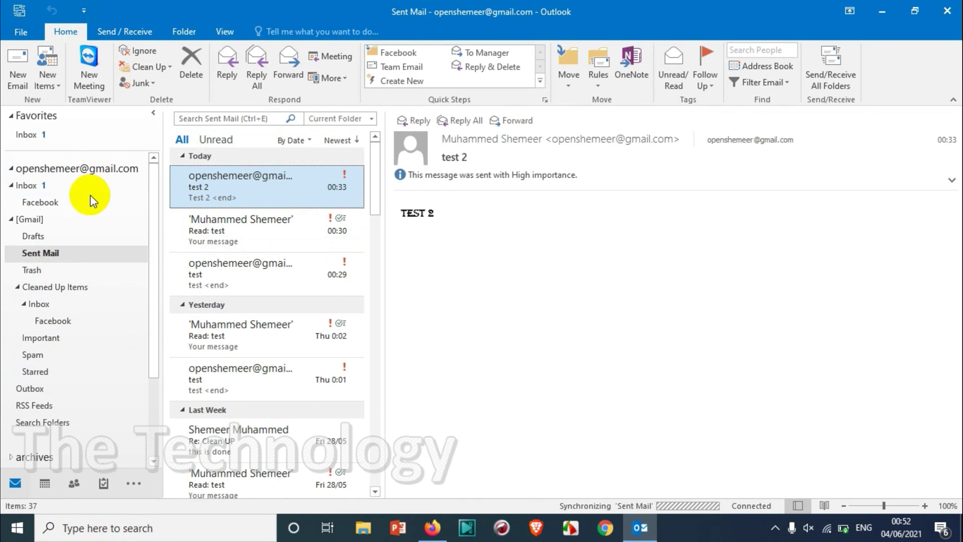
pyautogui.click(83, 185)
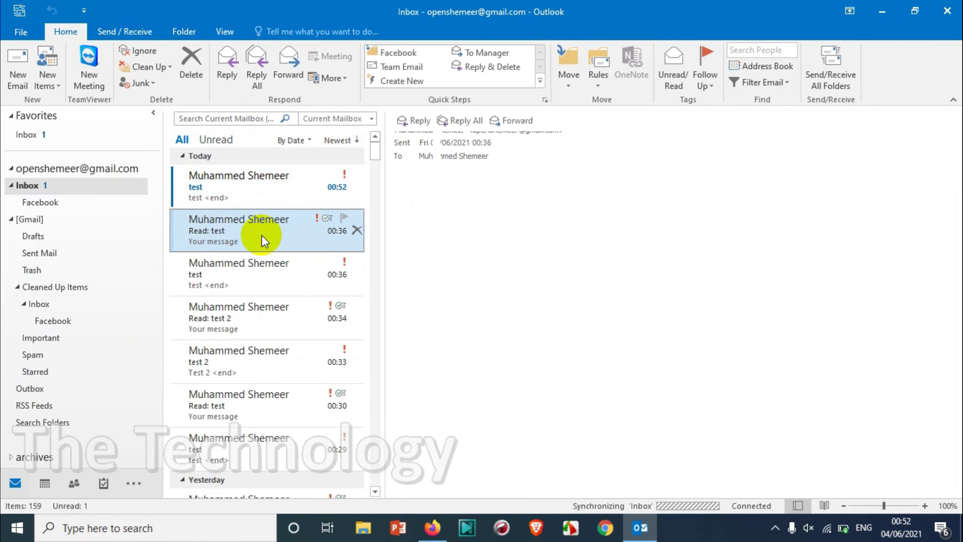
# Open the delayed 'test' email that arrived in the Inbox at 00:52
pyautogui.click(255, 179)
pyautogui.click(271, 224)
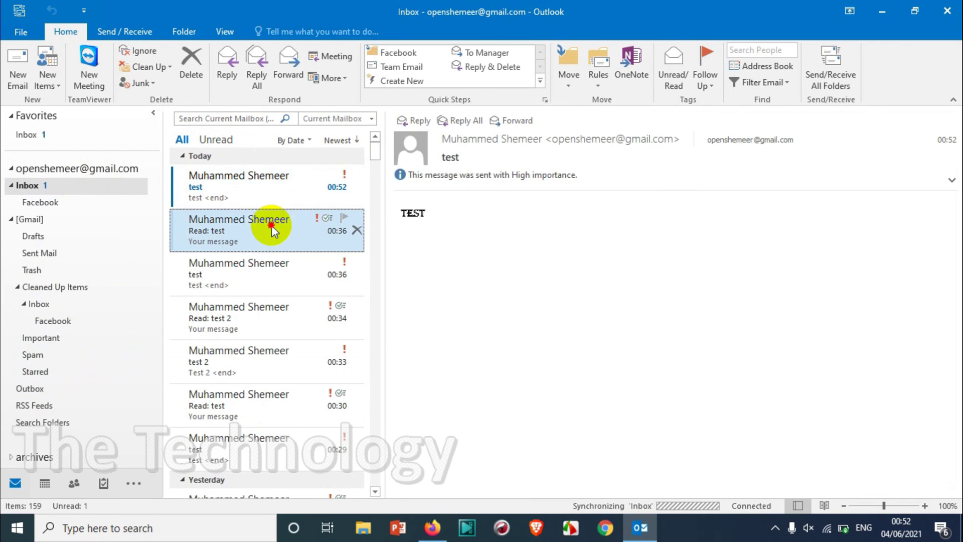
pyautogui.click(266, 174)
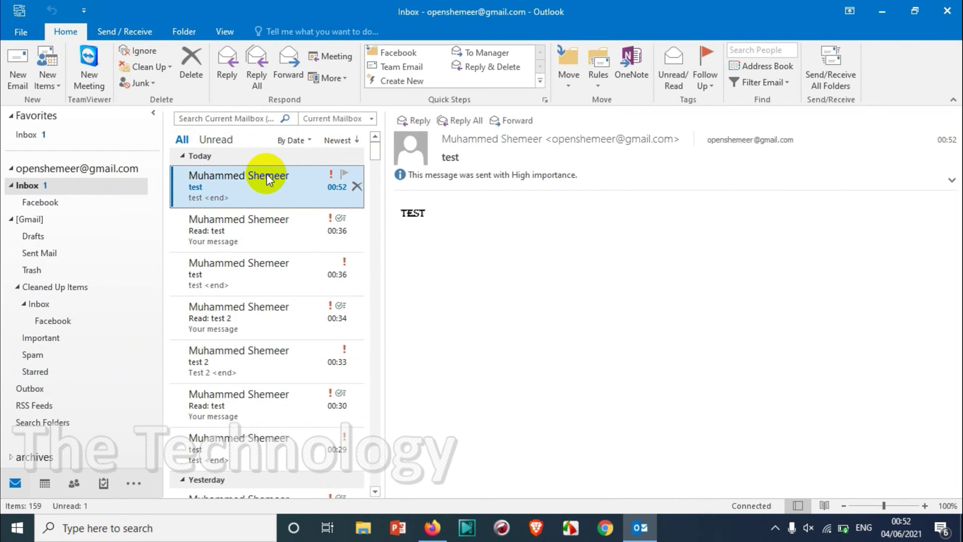
pyautogui.click(261, 217)
pyautogui.click(268, 188)
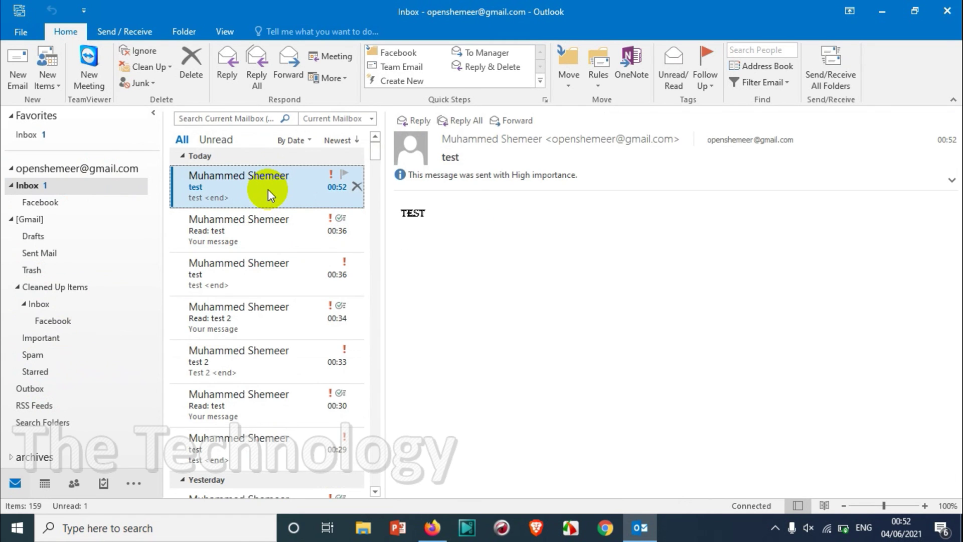